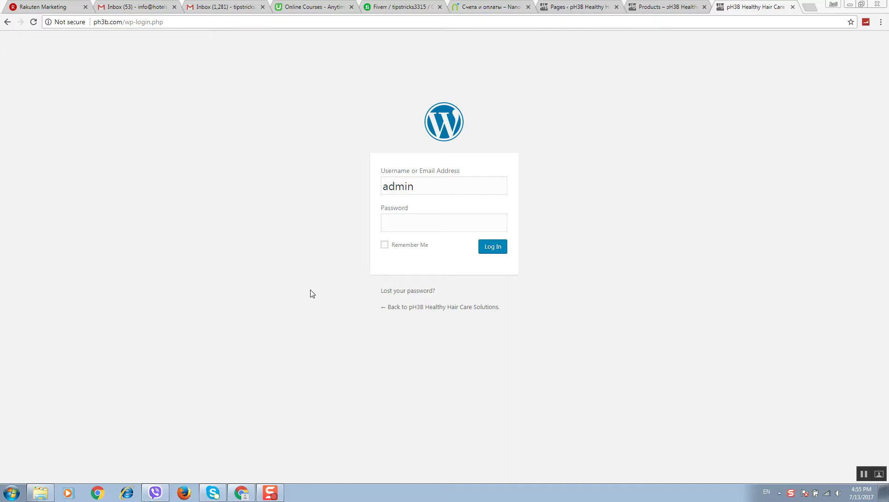
Look over the live pH3B Products page
{"action": "left_click", "coordinate": [663, 7]}
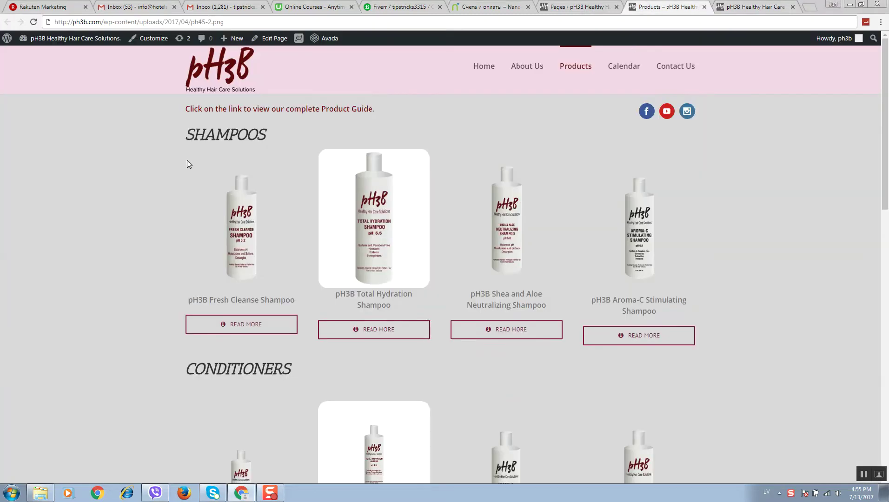
{"action": "scroll", "coordinate": [183, 153], "scroll_direction": "down", "scroll_amount": 10}
{"action": "scroll", "coordinate": [546, 159], "scroll_direction": "up", "scroll_amount": 10}
Go back to the login page's password field, then load the admin Dashboard
{"action": "left_click", "coordinate": [735, 7]}
{"action": "left_click", "coordinate": [404, 189]}
{"action": "left_click", "coordinate": [439, 224]}
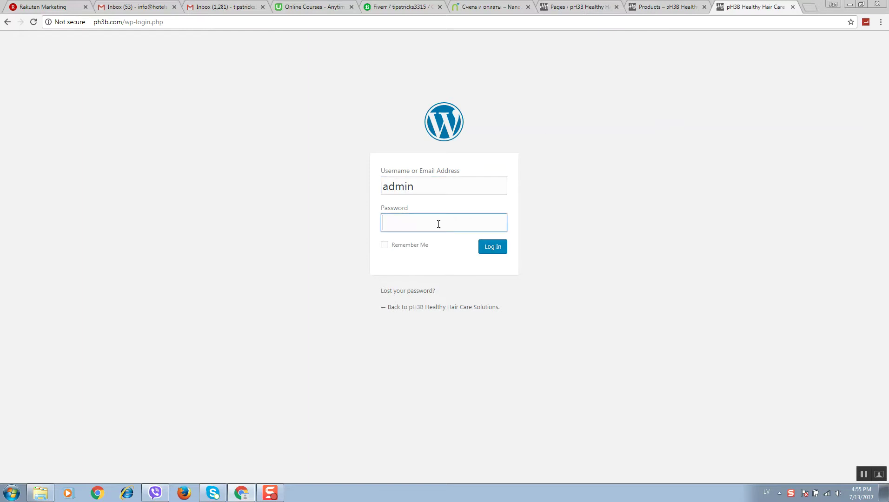
{"action": "left_click", "coordinate": [577, 7]}
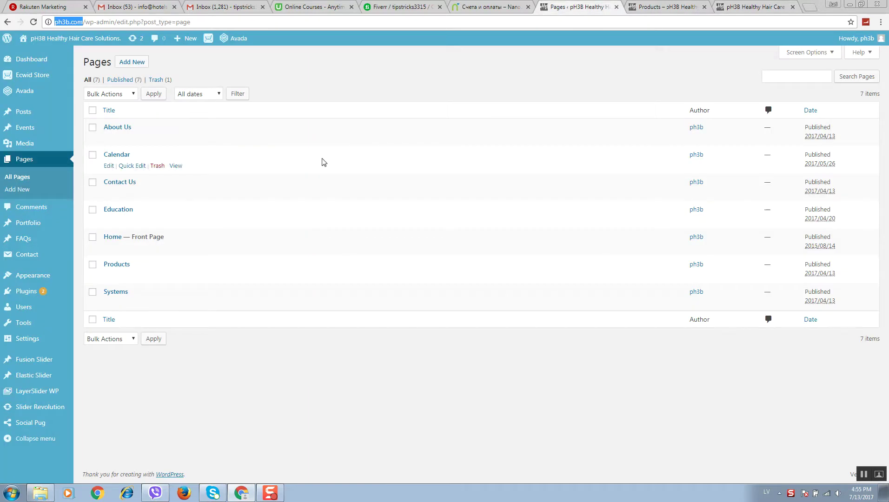
{"action": "mouse_move", "coordinate": [48, 62]}
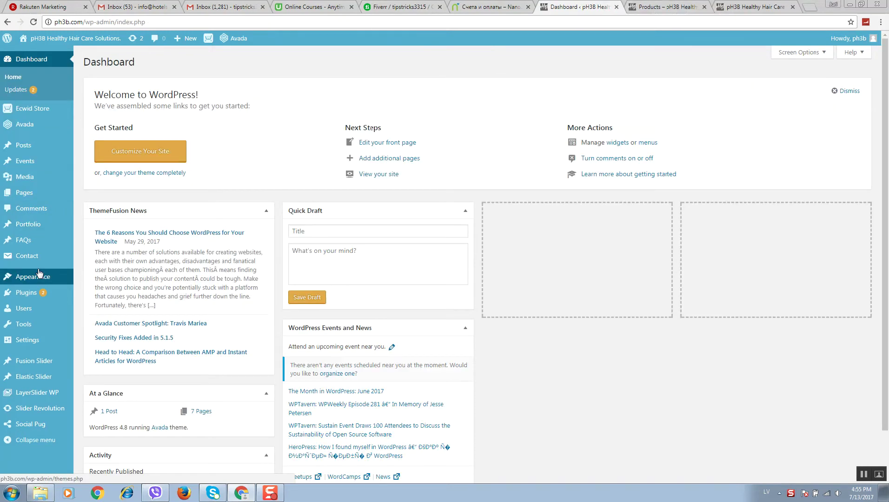
Open the Products page for editing from Pages > All Pages
{"action": "left_click", "coordinate": [29, 194]}
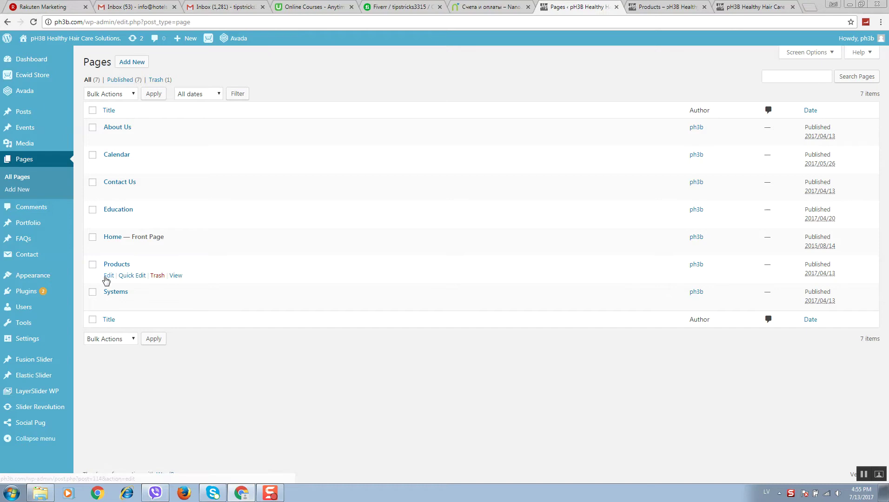
{"action": "left_click", "coordinate": [107, 276]}
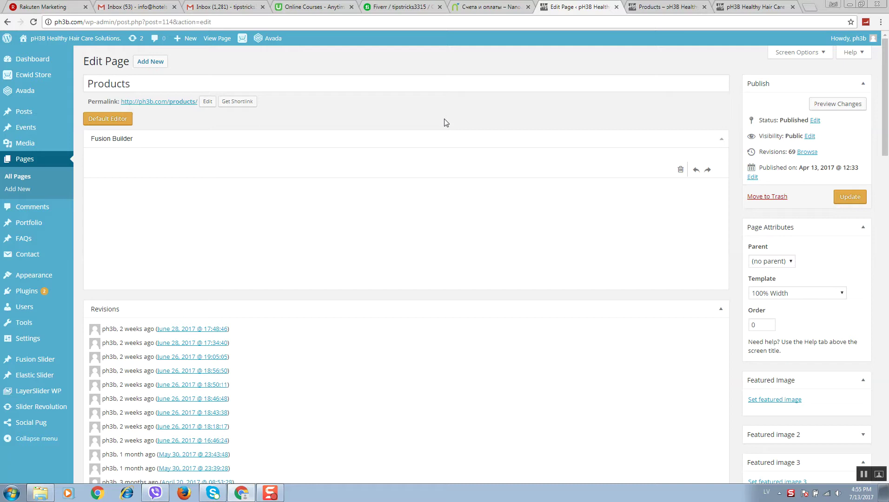
Load Fusion Builder and scroll to the Shampoos row with modals p1–p4
{"action": "left_click", "coordinate": [109, 120]}
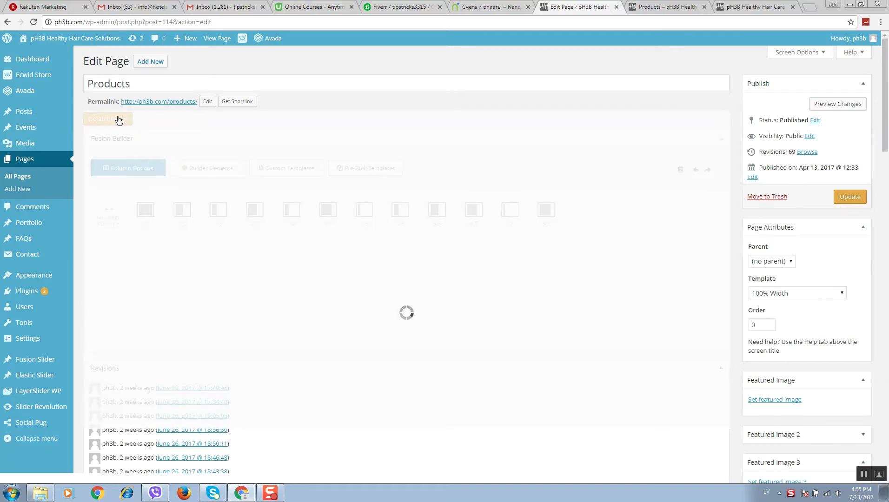
{"action": "scroll", "coordinate": [444, 225], "scroll_direction": "down", "scroll_amount": 2}
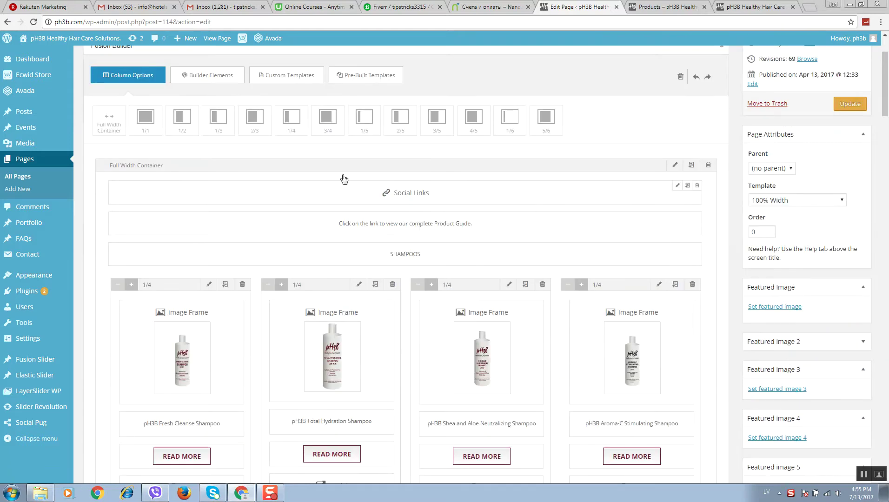
{"action": "scroll", "coordinate": [174, 188], "scroll_direction": "up", "scroll_amount": 2}
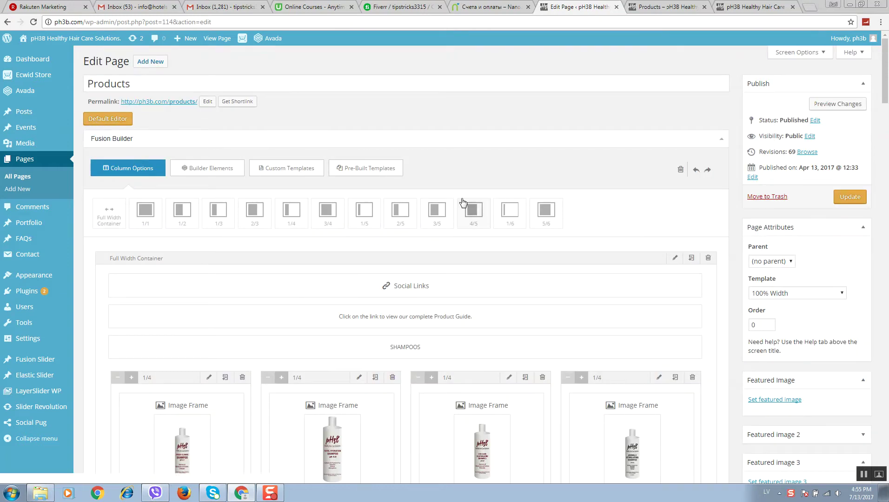
{"action": "scroll", "coordinate": [387, 135], "scroll_direction": "down", "scroll_amount": 5}
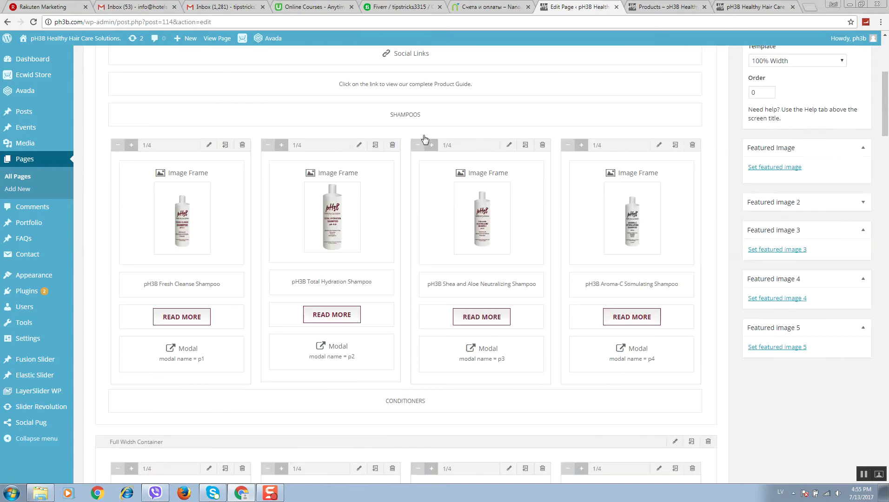
{"action": "scroll", "coordinate": [442, 151], "scroll_direction": "up", "scroll_amount": 4}
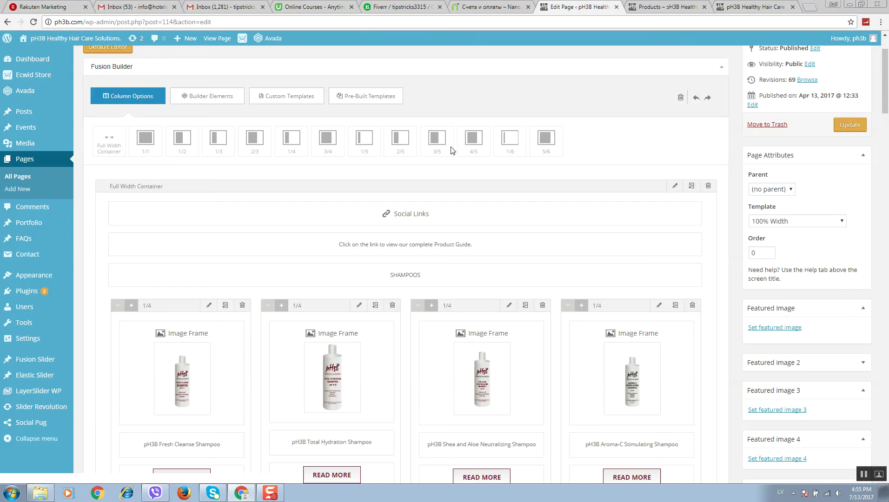
{"action": "scroll", "coordinate": [462, 154], "scroll_direction": "down", "scroll_amount": 4}
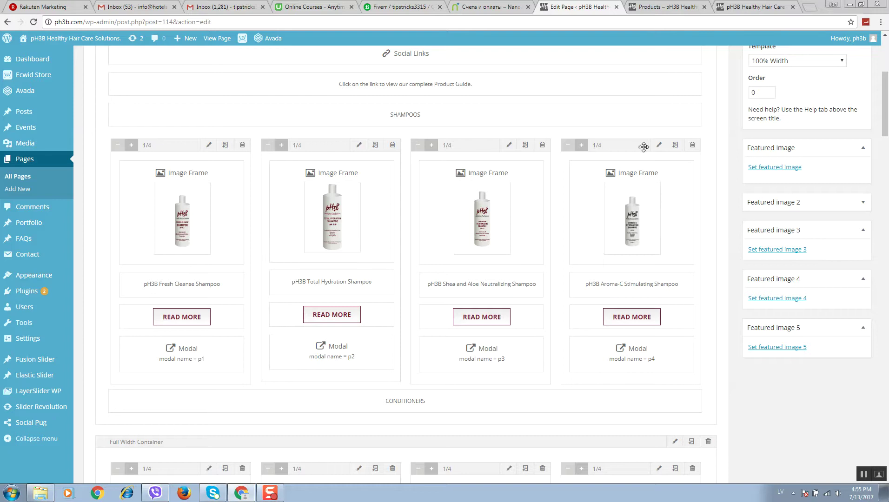
{"action": "scroll", "coordinate": [630, 168], "scroll_direction": "down", "scroll_amount": 1}
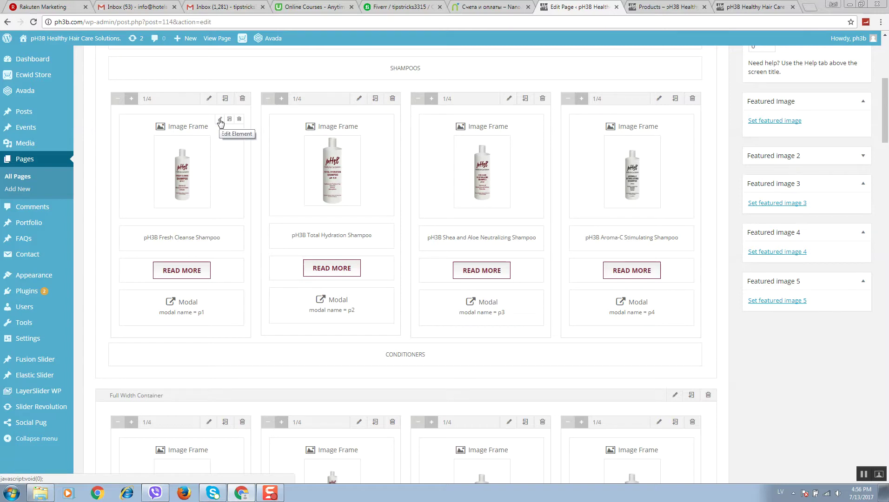
{"action": "left_click", "coordinate": [220, 121]}
{"action": "scroll", "coordinate": [476, 158], "scroll_direction": "down", "scroll_amount": 5}
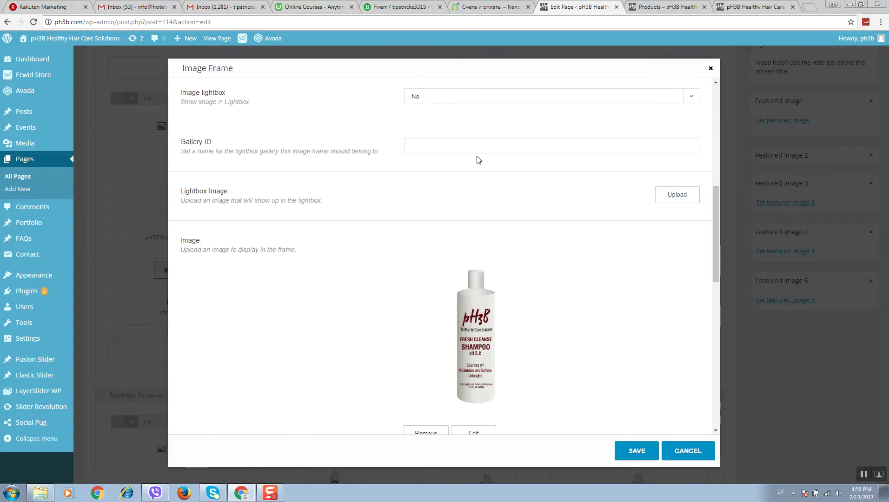
{"action": "scroll", "coordinate": [479, 160], "scroll_direction": "down", "scroll_amount": 4}
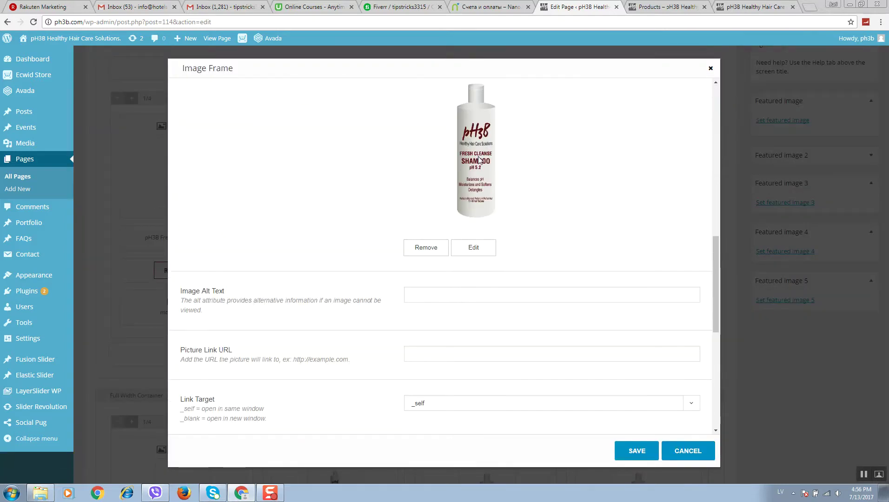
{"action": "left_click", "coordinate": [475, 251]}
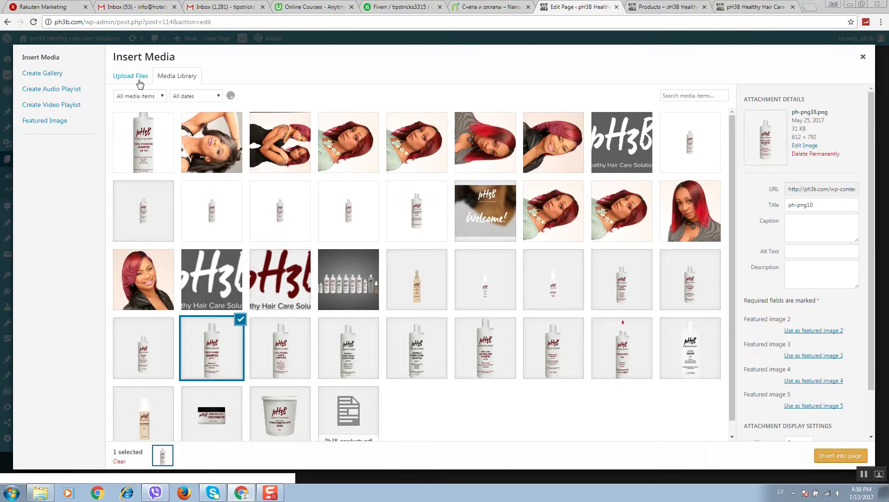
{"action": "left_click", "coordinate": [861, 66]}
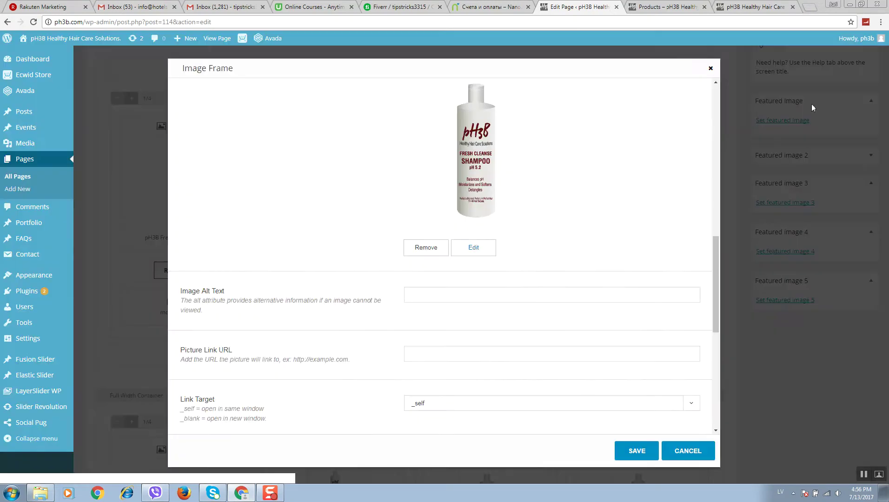
{"action": "scroll", "coordinate": [534, 395], "scroll_direction": "down", "scroll_amount": 4}
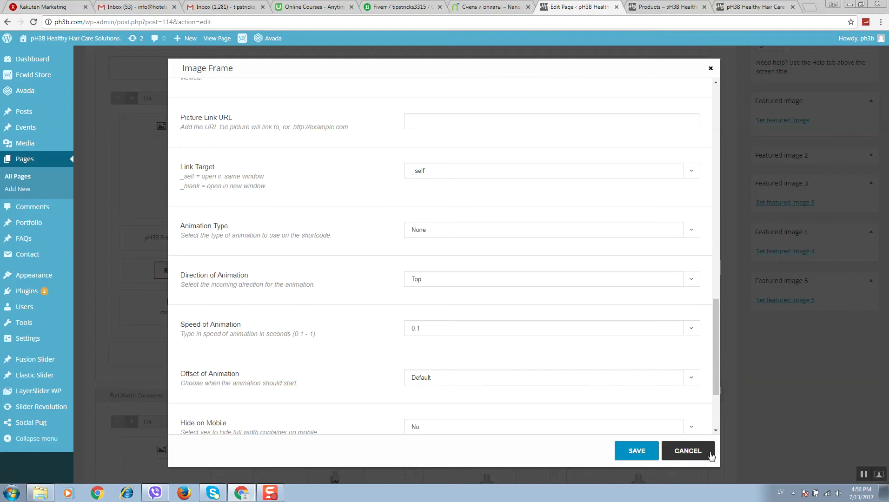
{"action": "left_click", "coordinate": [623, 453]}
{"action": "scroll", "coordinate": [279, 214], "scroll_direction": "down", "scroll_amount": 1}
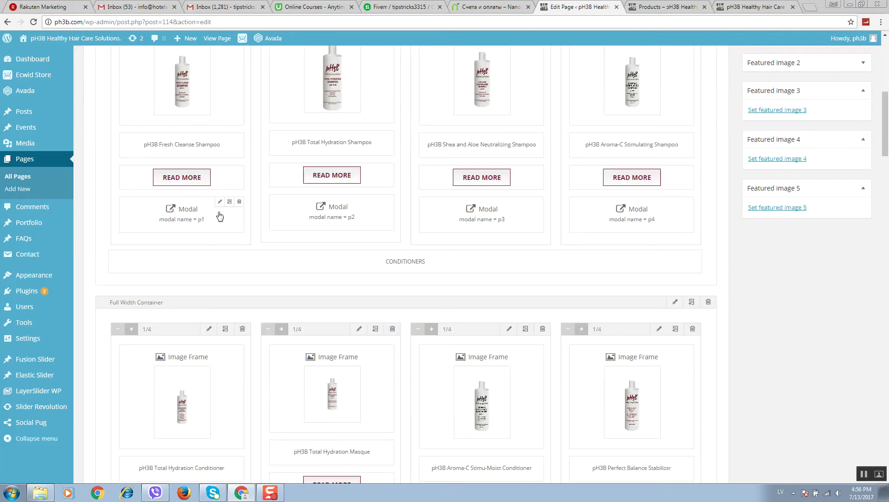
{"action": "left_click", "coordinate": [665, 7]}
{"action": "scroll", "coordinate": [318, 212], "scroll_direction": "down", "scroll_amount": 1}
{"action": "scroll", "coordinate": [367, 249], "scroll_direction": "down", "scroll_amount": 2}
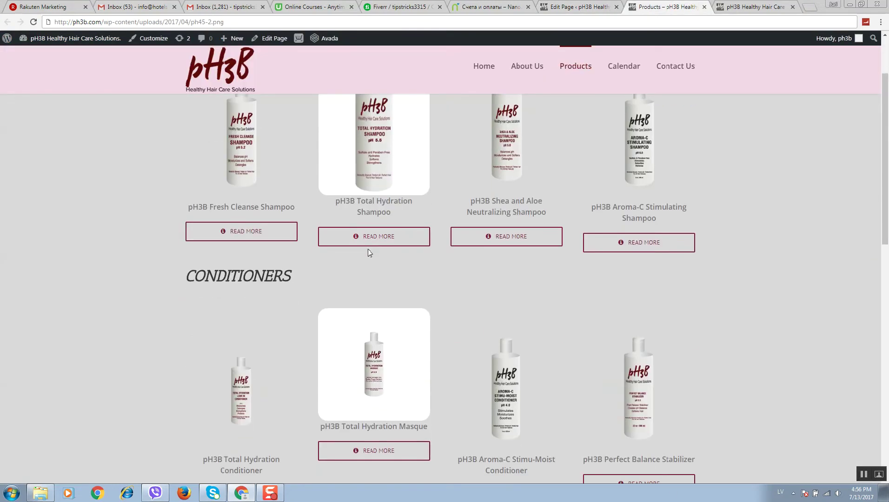
{"action": "scroll", "coordinate": [240, 232], "scroll_direction": "up", "scroll_amount": 2}
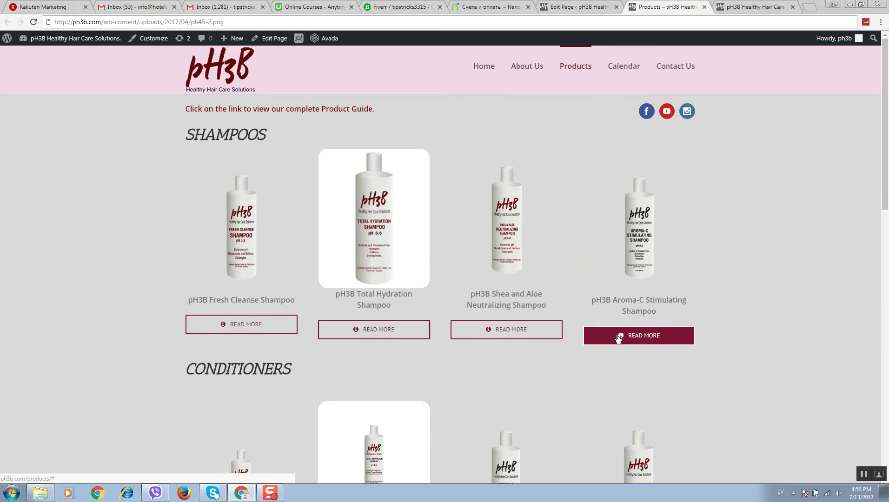
{"action": "left_click", "coordinate": [672, 341]}
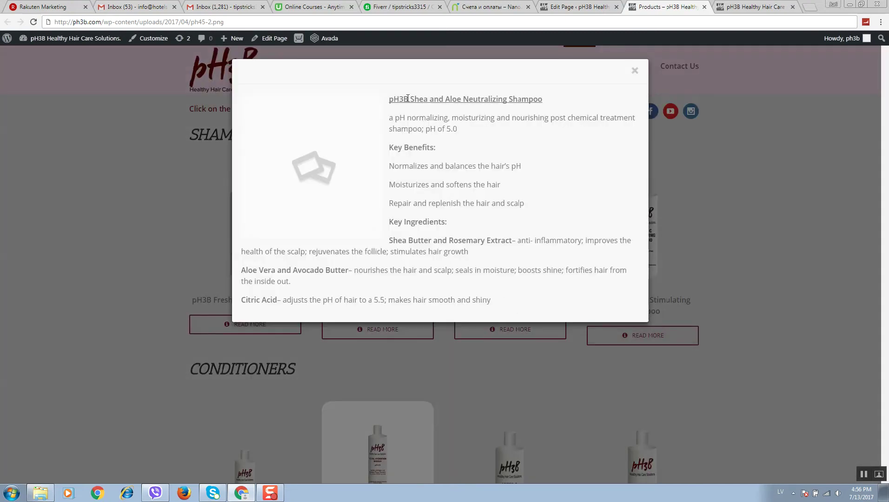
{"action": "left_click_drag", "start_coordinate": [396, 94], "coordinate": [539, 106]}
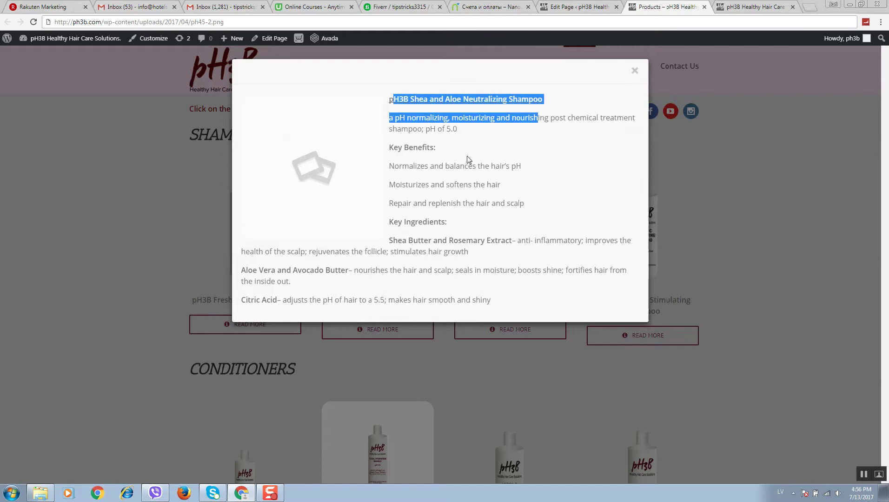
{"action": "left_click", "coordinate": [443, 167]}
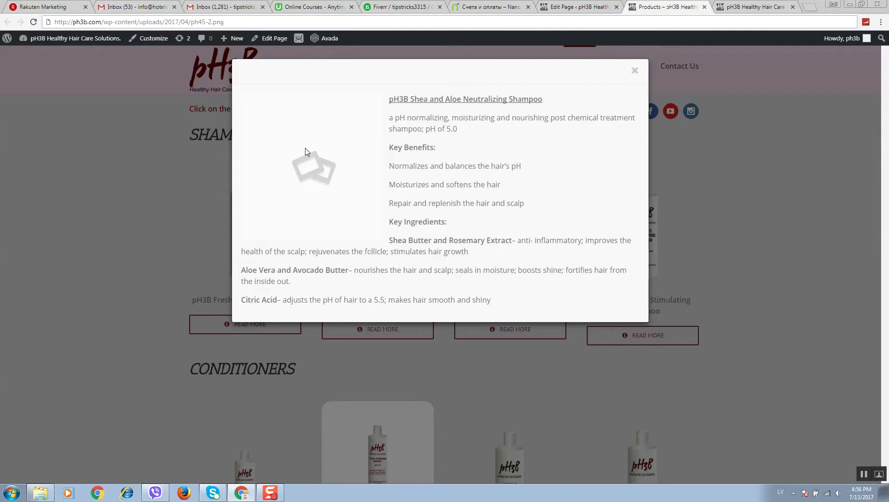
{"action": "left_click", "coordinate": [636, 73]}
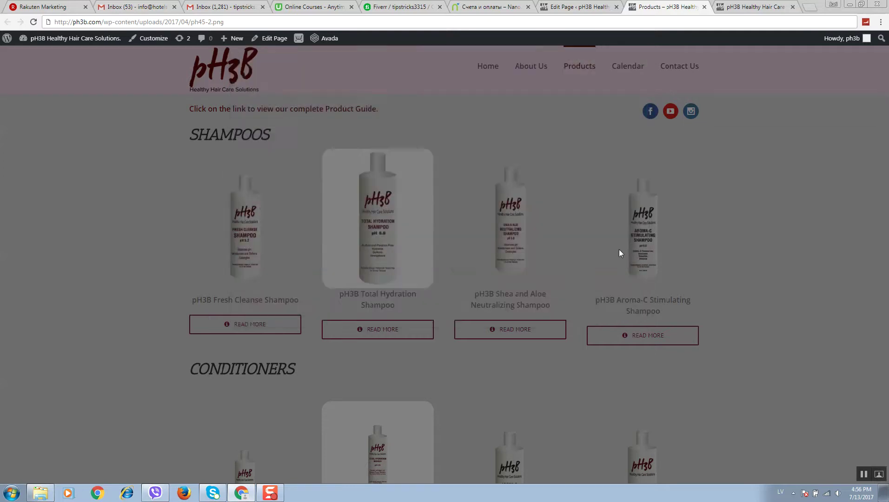
{"action": "left_click", "coordinate": [569, 6]}
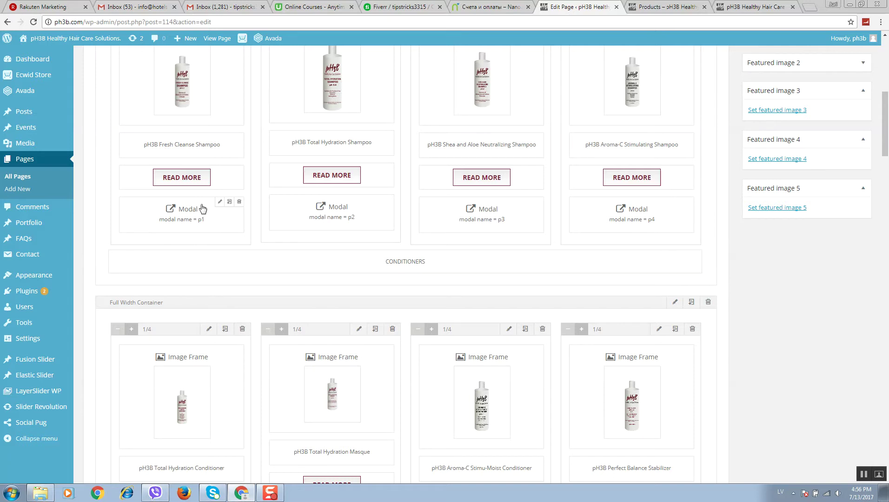
{"action": "scroll", "coordinate": [662, 321], "scroll_direction": "up", "scroll_amount": 2}
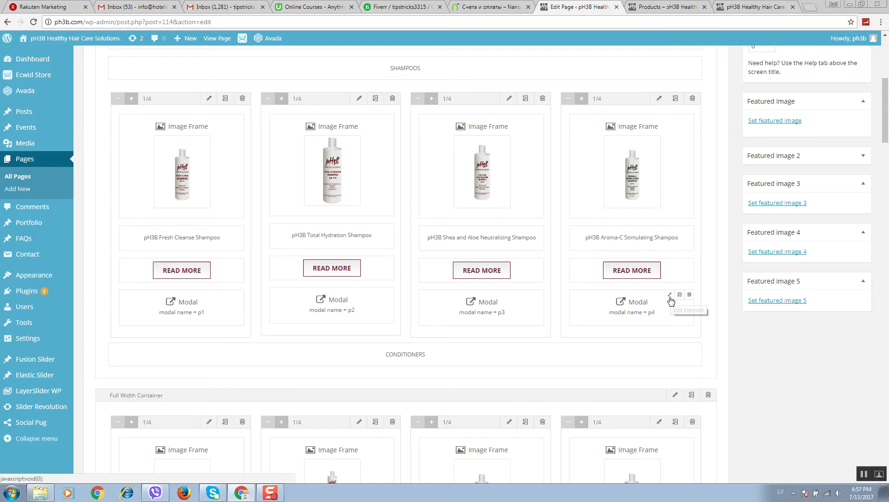
{"action": "left_click", "coordinate": [670, 297]}
{"action": "scroll", "coordinate": [357, 233], "scroll_direction": "down", "scroll_amount": 5}
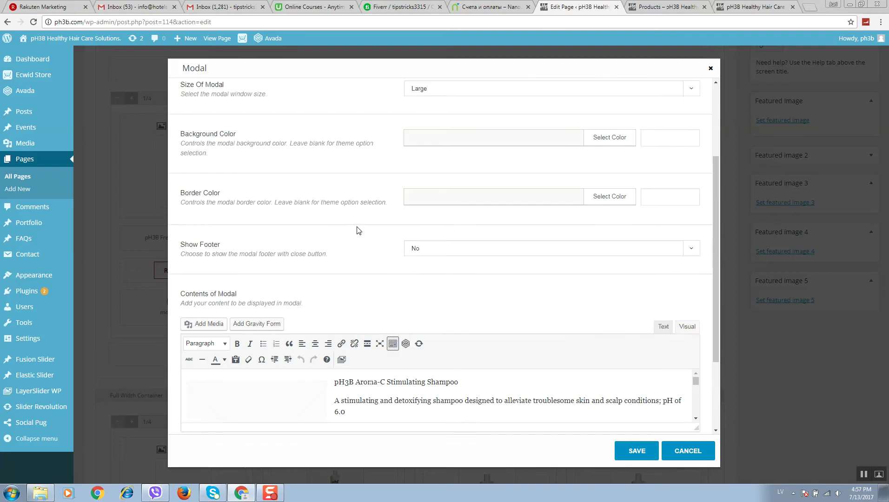
{"action": "left_click_drag", "start_coordinate": [696, 317], "coordinate": [701, 440]}
{"action": "scroll", "coordinate": [371, 301], "scroll_direction": "down", "scroll_amount": 2}
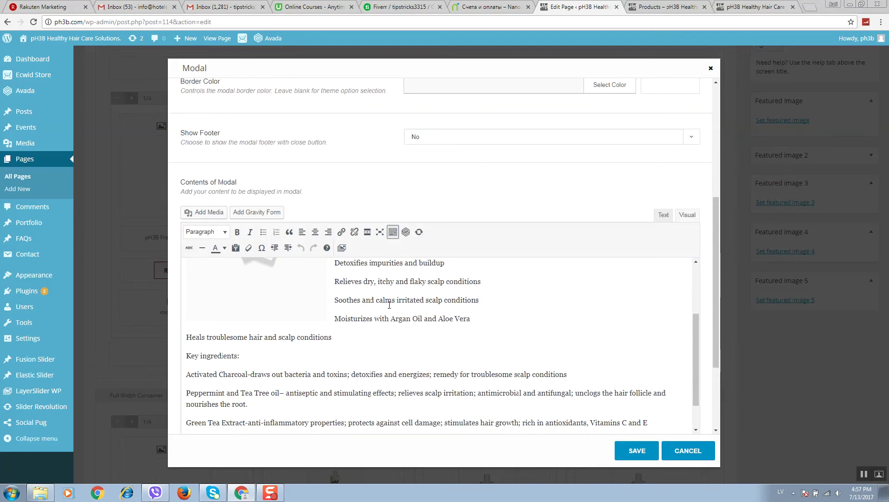
{"action": "scroll", "coordinate": [353, 300], "scroll_direction": "up", "scroll_amount": 2}
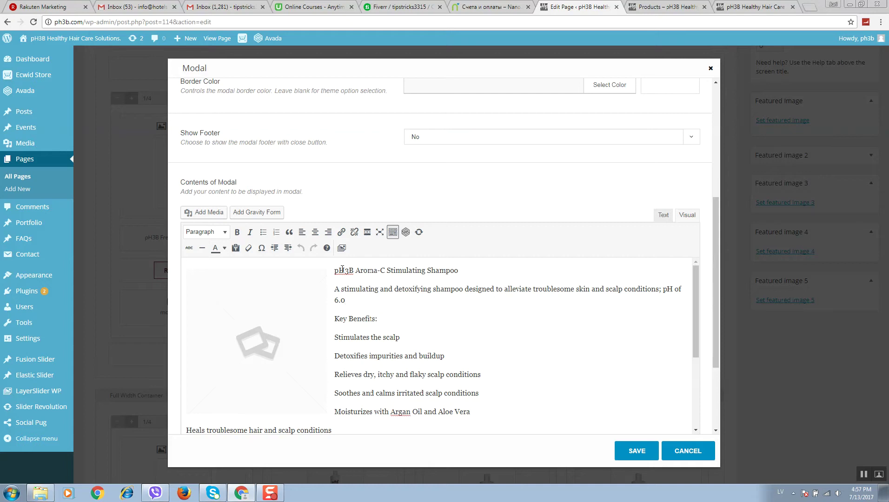
{"action": "left_click_drag", "start_coordinate": [343, 269], "coordinate": [391, 336]}
{"action": "scroll", "coordinate": [418, 335], "scroll_direction": "down", "scroll_amount": 8}
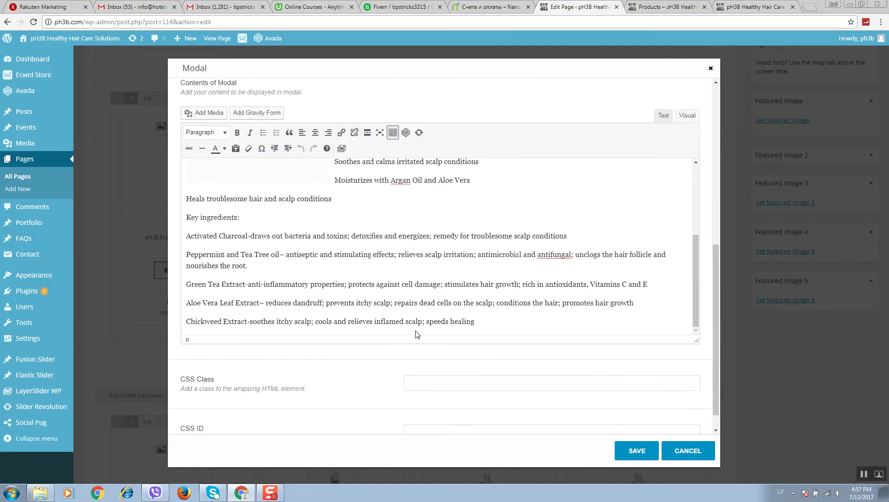
{"action": "scroll", "coordinate": [417, 335], "scroll_direction": "up", "scroll_amount": 8}
{"action": "scroll", "coordinate": [282, 303], "scroll_direction": "up", "scroll_amount": 1}
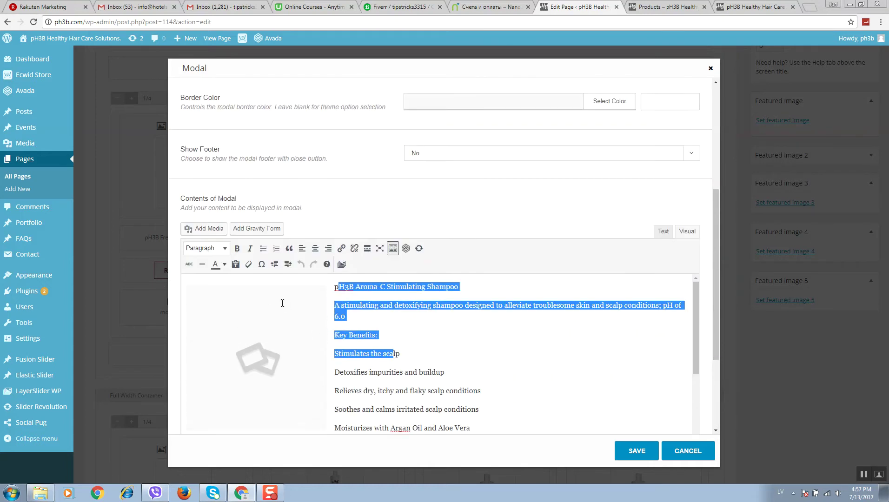
{"action": "left_click", "coordinate": [283, 336]}
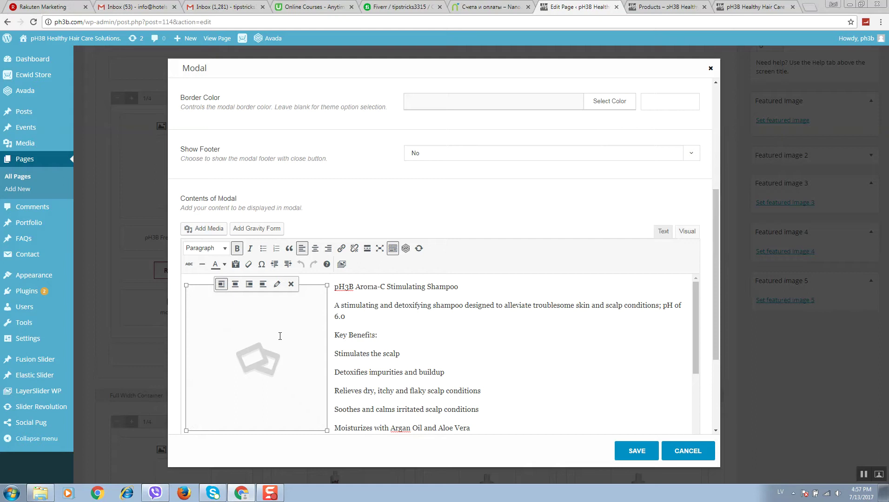
Delete the placeholder image and insert ph-png17 into the Aroma-C modal content
{"action": "left_click", "coordinate": [290, 285]}
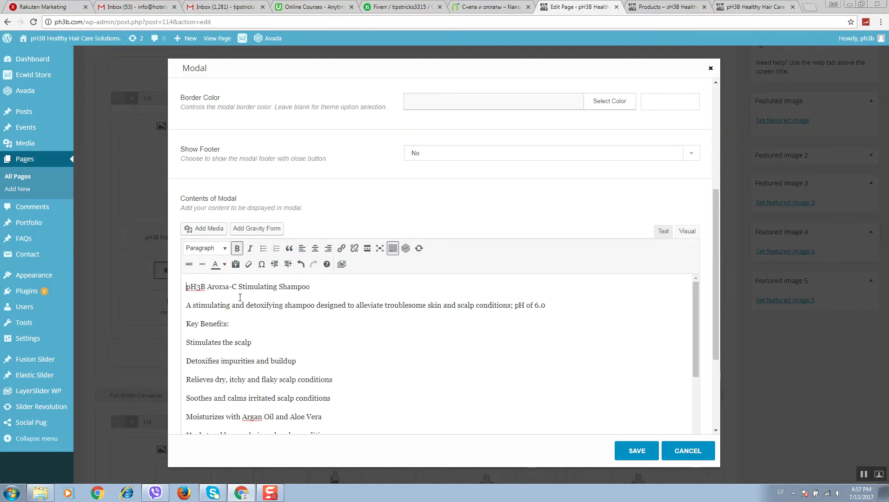
{"action": "left_click", "coordinate": [204, 230]}
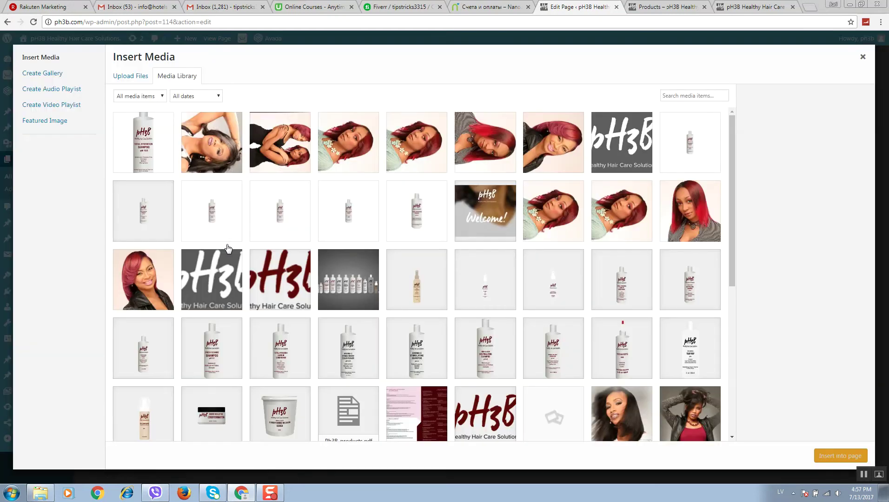
{"action": "left_click", "coordinate": [489, 293]}
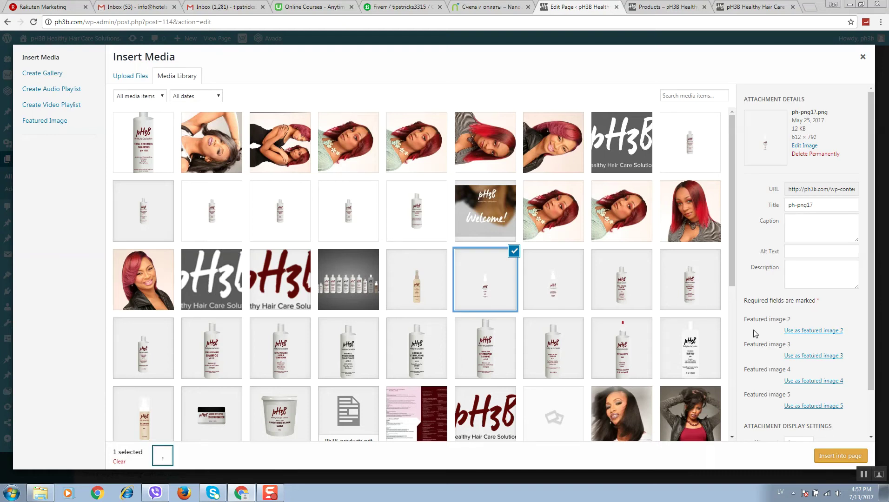
{"action": "left_click", "coordinate": [827, 456]}
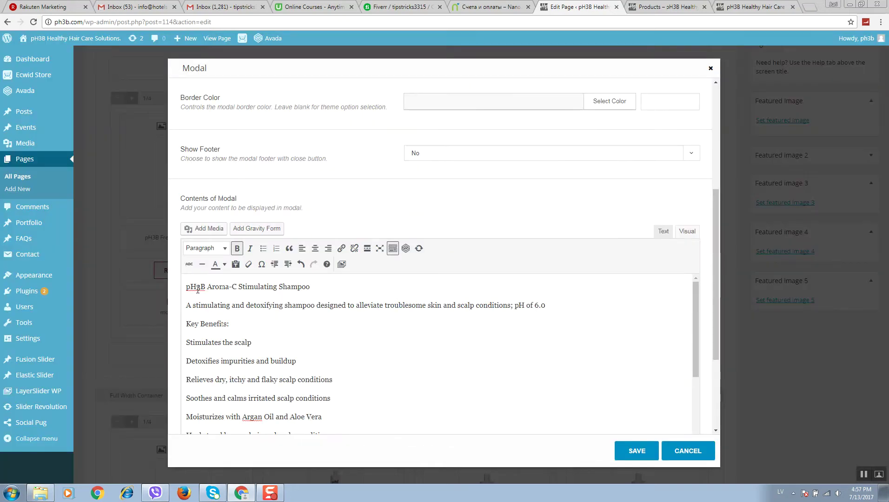
{"action": "scroll", "coordinate": [405, 340], "scroll_direction": "down", "scroll_amount": 1}
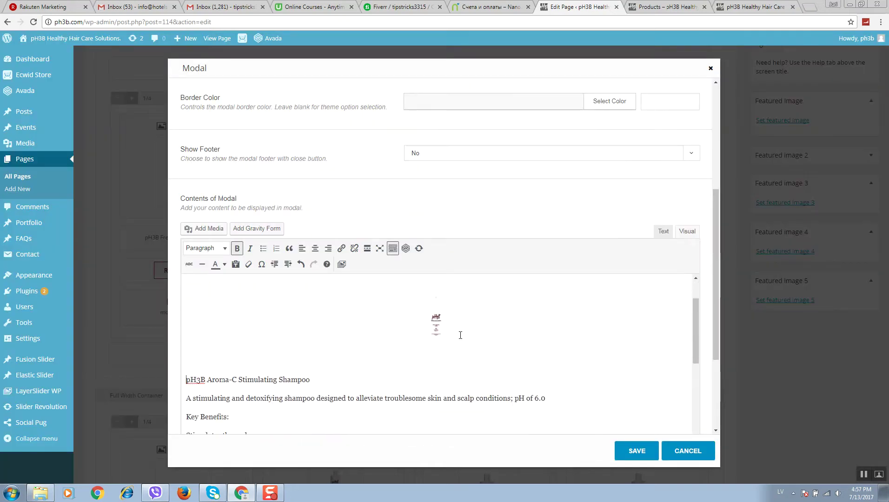
Try no, right and left alignment on ph-png17, then delete the image
{"action": "left_click", "coordinate": [470, 331]}
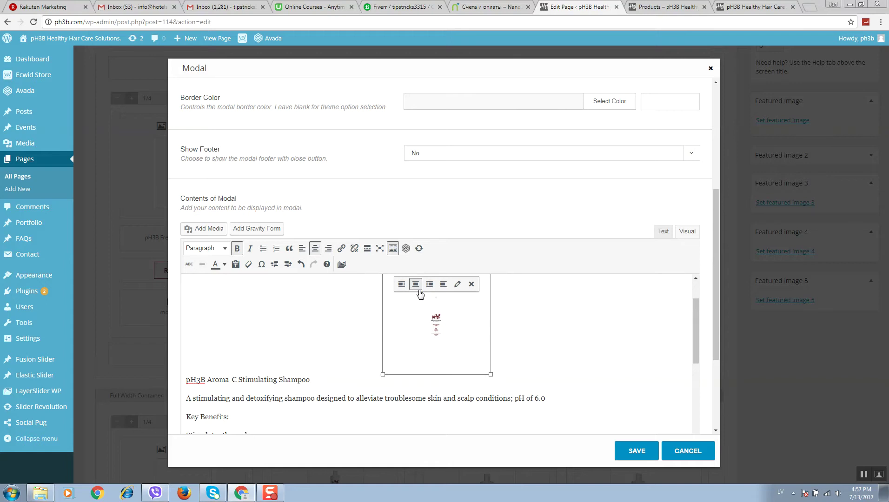
{"action": "left_click", "coordinate": [444, 285]}
{"action": "left_click", "coordinate": [233, 285]}
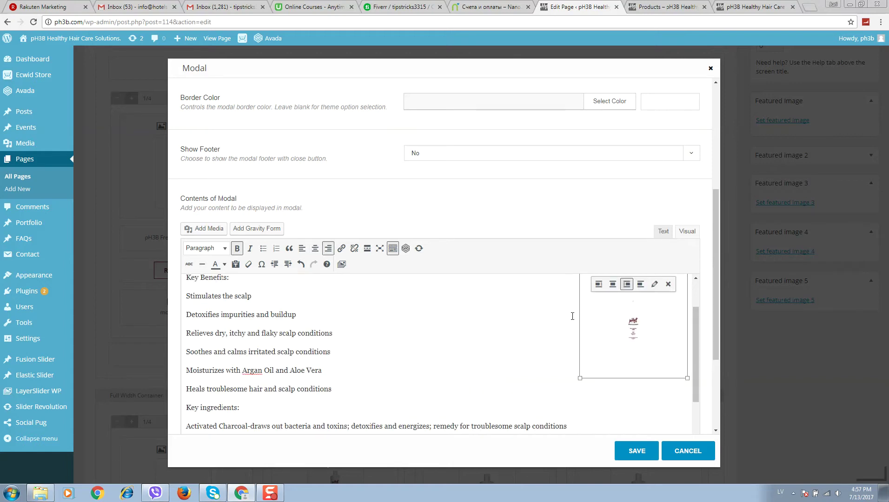
{"action": "left_click", "coordinate": [596, 285]}
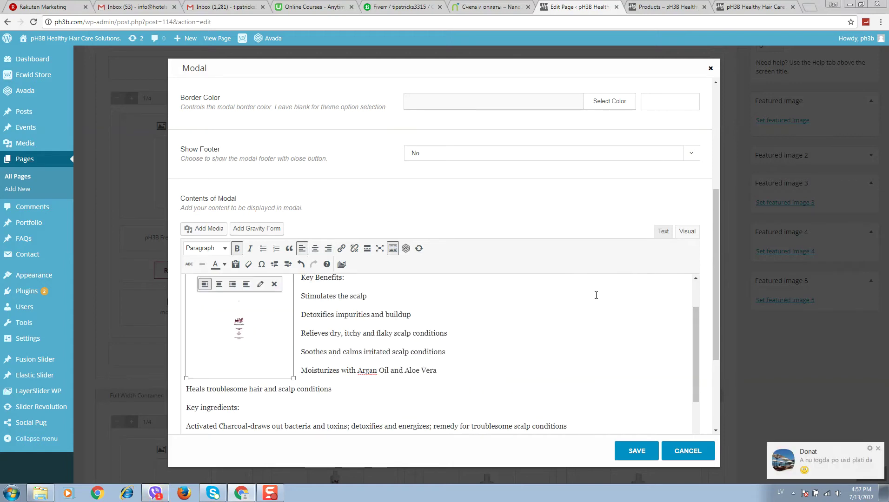
{"action": "left_click", "coordinate": [275, 284]}
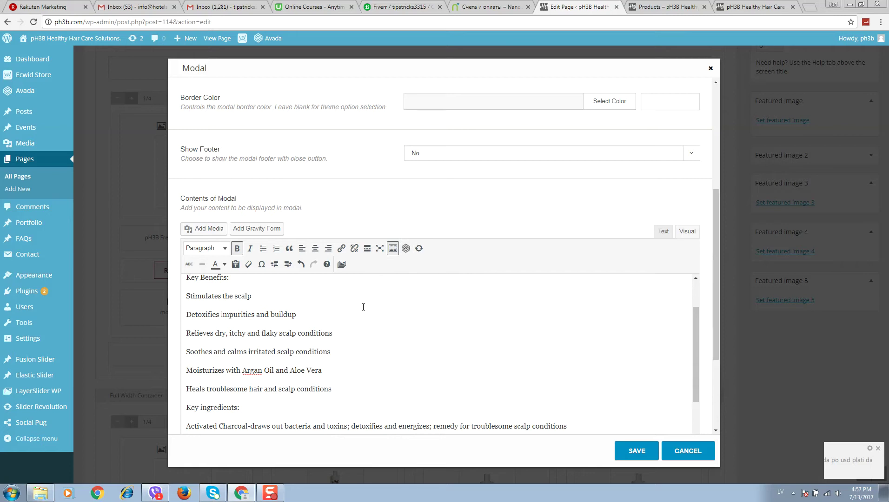
Save the modal, check the live Products page, and return to the editor
{"action": "left_click", "coordinate": [637, 451]}
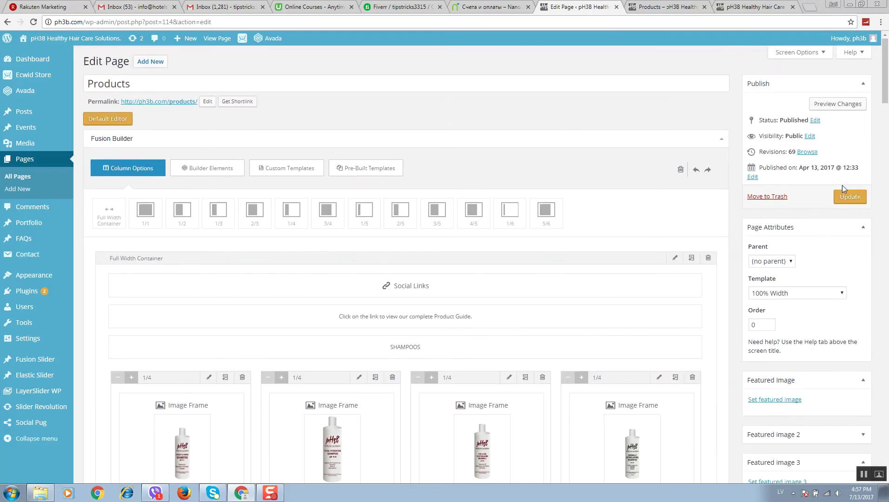
{"action": "left_click", "coordinate": [670, 7]}
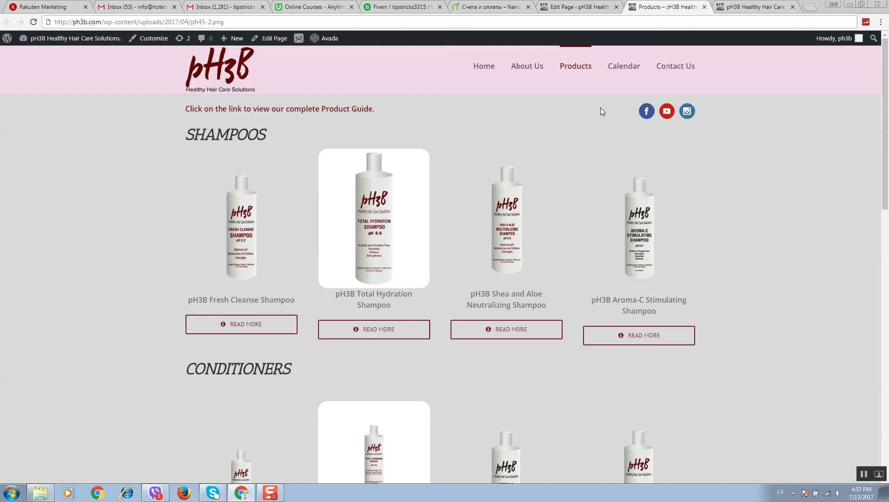
{"action": "scroll", "coordinate": [490, 310], "scroll_direction": "down", "scroll_amount": 2}
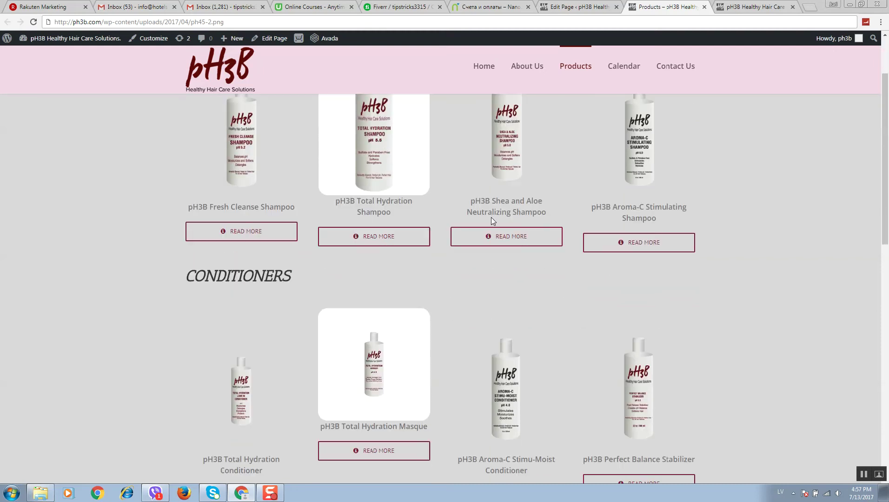
{"action": "left_click", "coordinate": [596, 9]}
{"action": "scroll", "coordinate": [470, 231], "scroll_direction": "down", "scroll_amount": 5}
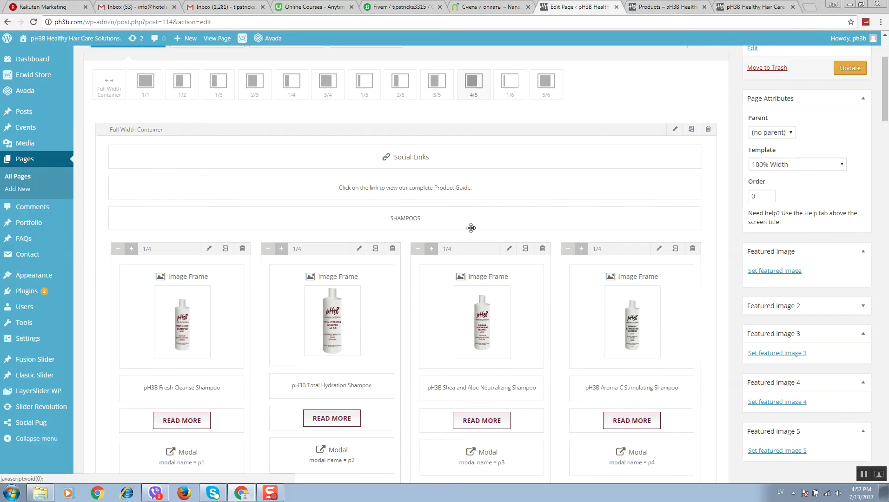
Review the live Products page again, then switch back to the Edit Page tab
{"action": "left_click", "coordinate": [653, 10]}
{"action": "scroll", "coordinate": [525, 221], "scroll_direction": "up", "scroll_amount": 2}
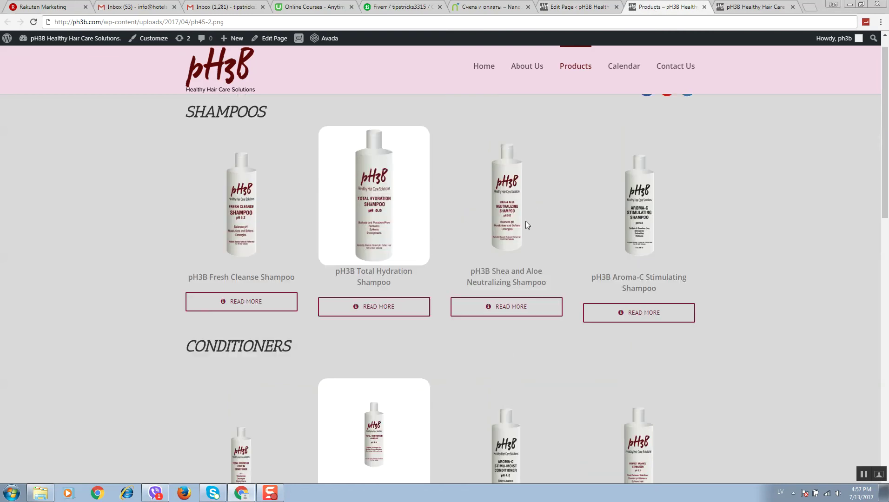
{"action": "scroll", "coordinate": [365, 311], "scroll_direction": "down", "scroll_amount": 7}
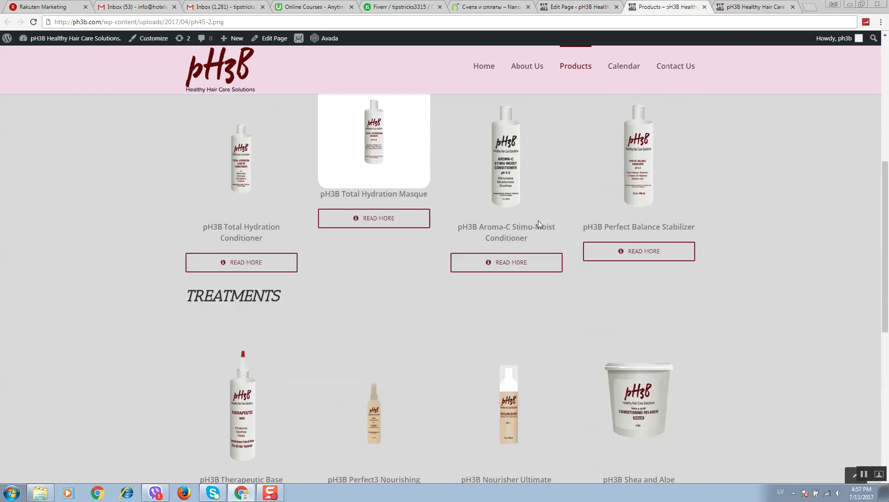
{"action": "scroll", "coordinate": [370, 321], "scroll_direction": "up", "scroll_amount": 2}
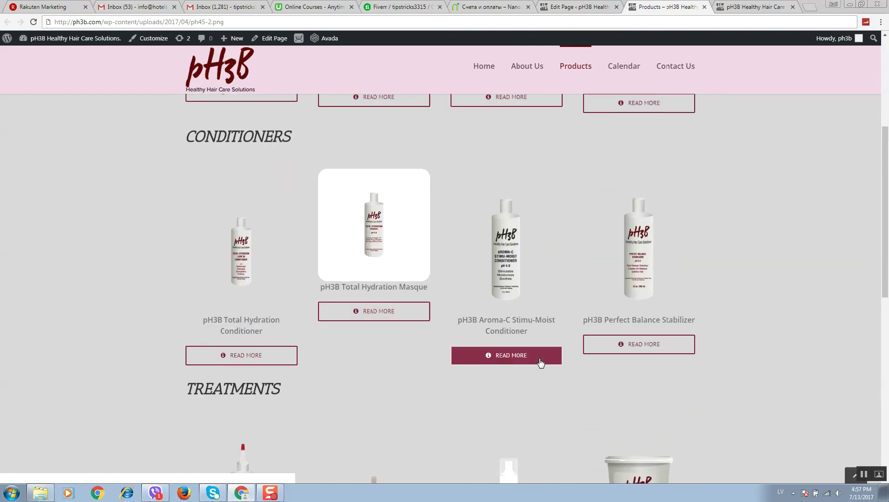
{"action": "scroll", "coordinate": [572, 227], "scroll_direction": "up", "scroll_amount": 3}
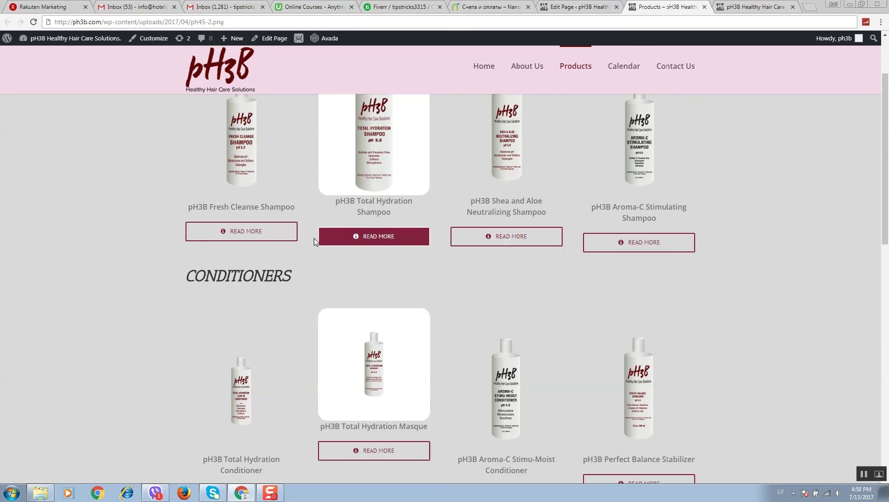
{"action": "scroll", "coordinate": [600, 214], "scroll_direction": "down", "scroll_amount": 5}
{"action": "scroll", "coordinate": [604, 210], "scroll_direction": "down", "scroll_amount": 4}
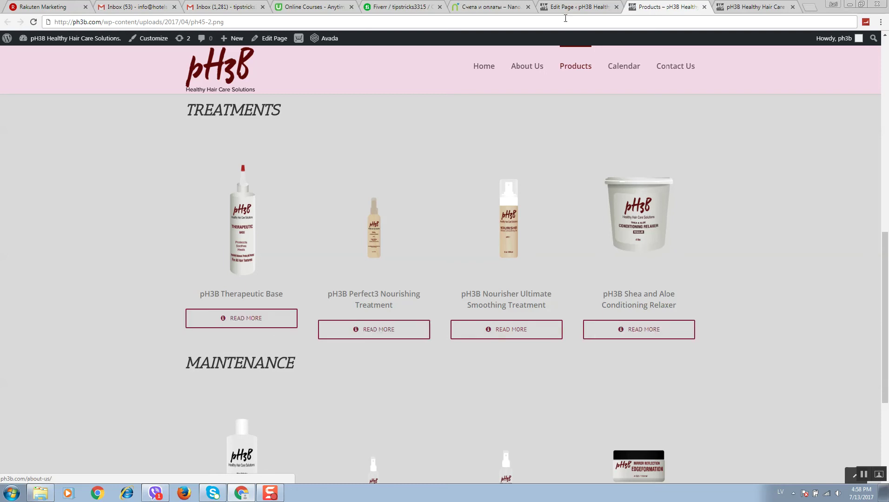
{"action": "key", "text": "ctrl+shift+Tab"}
Place a Separator above the Total Hydration Conditioner's READ MORE button and open its settings
{"action": "scroll", "coordinate": [242, 135], "scroll_direction": "up", "scroll_amount": 5}
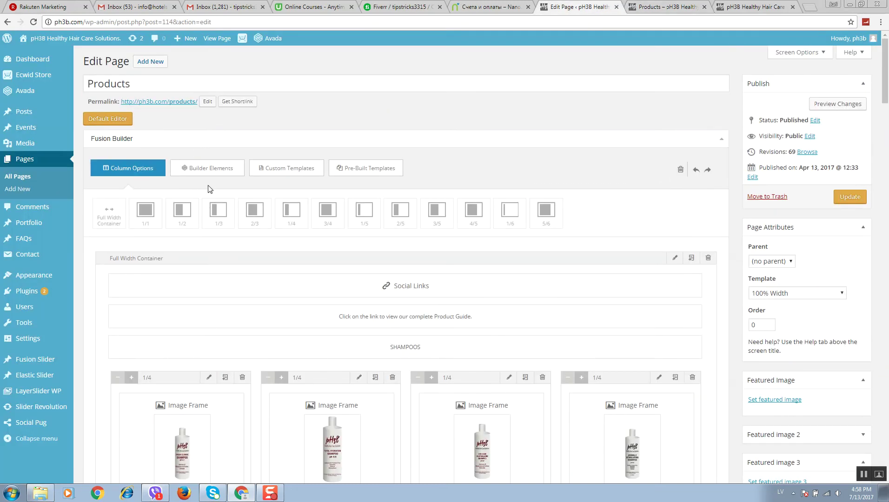
{"action": "left_click", "coordinate": [209, 168]}
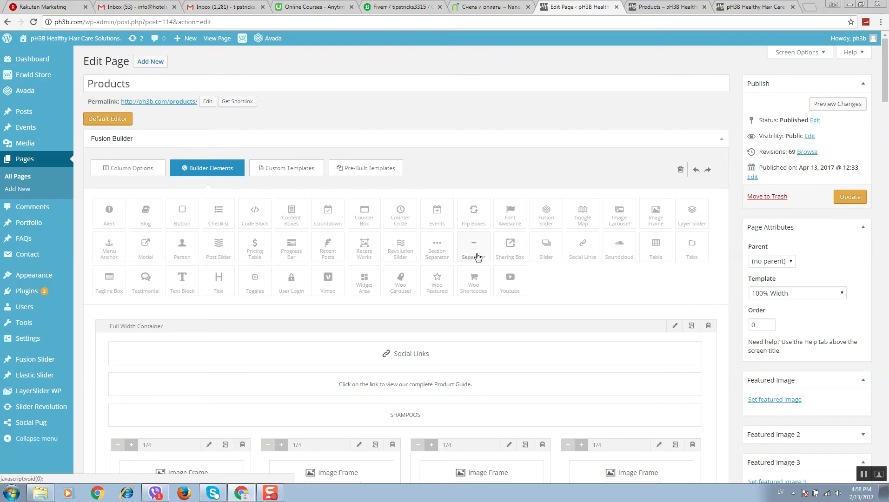
{"action": "left_click_drag", "start_coordinate": [469, 255], "coordinate": [192, 276]}
{"action": "scroll", "coordinate": [268, 278], "scroll_direction": "down", "scroll_amount": 4}
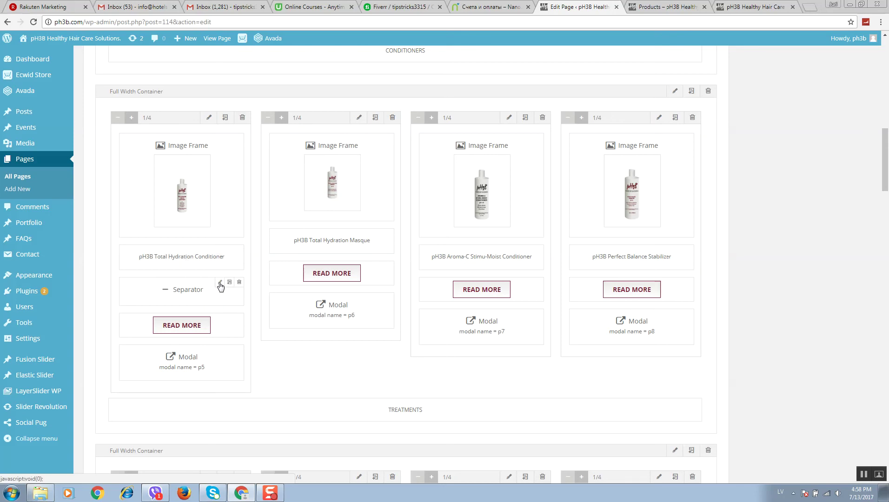
{"action": "left_click", "coordinate": [220, 283]}
{"action": "left_click", "coordinate": [414, 151]}
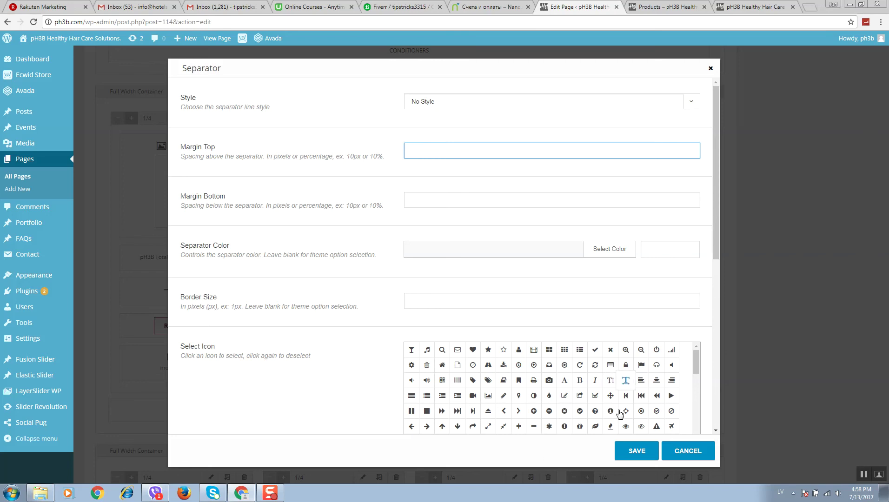
Close the Separator settings unchanged and delete the Separator from the first conditioner column
{"action": "left_click", "coordinate": [705, 457]}
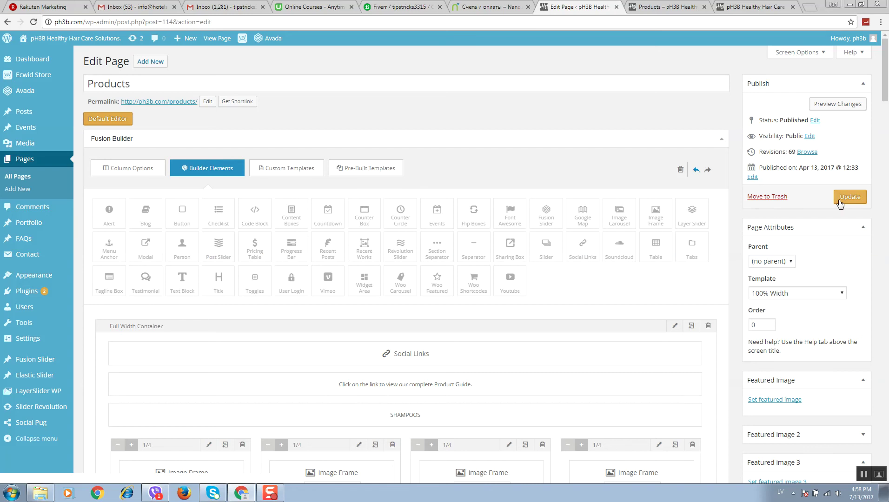
{"action": "scroll", "coordinate": [213, 235], "scroll_direction": "down", "scroll_amount": 5}
{"action": "scroll", "coordinate": [212, 234], "scroll_direction": "down", "scroll_amount": 6}
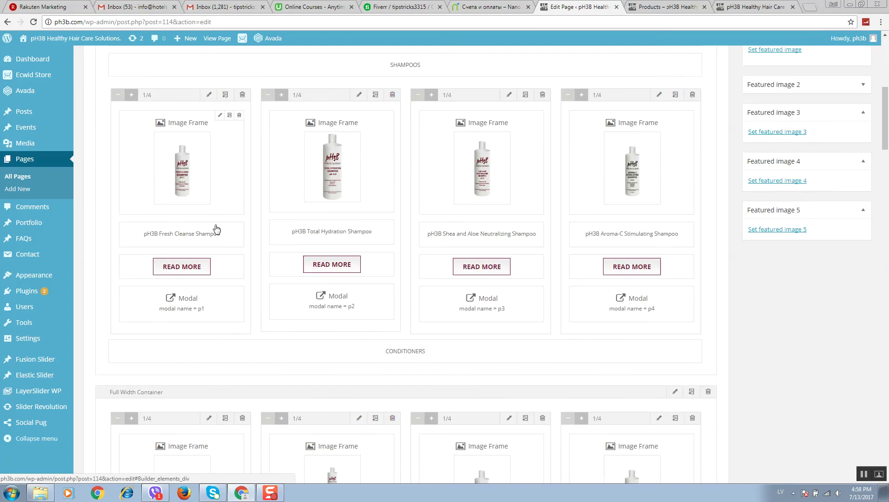
{"action": "scroll", "coordinate": [216, 227], "scroll_direction": "down", "scroll_amount": 7}
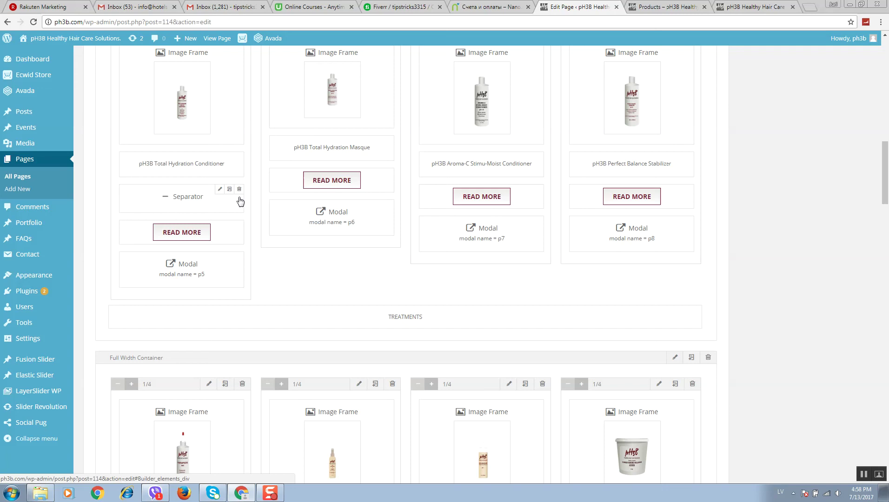
{"action": "left_click", "coordinate": [239, 189]}
{"action": "scroll", "coordinate": [241, 207], "scroll_direction": "up", "scroll_amount": 15}
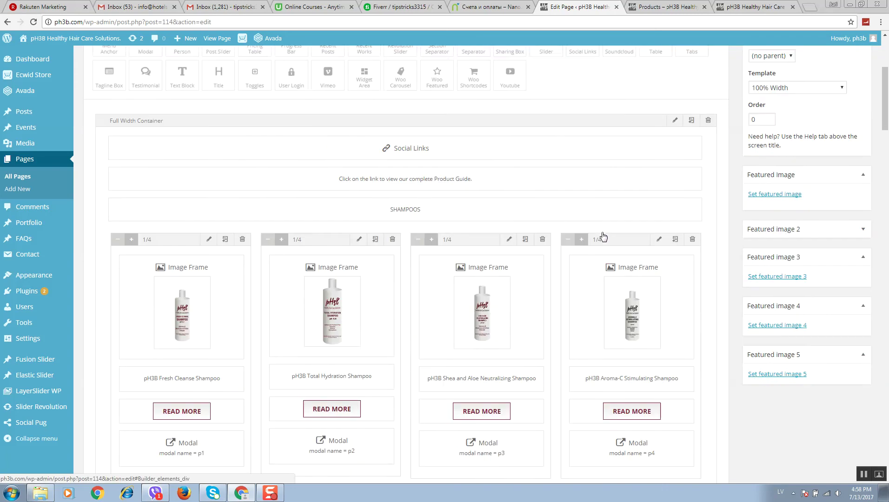